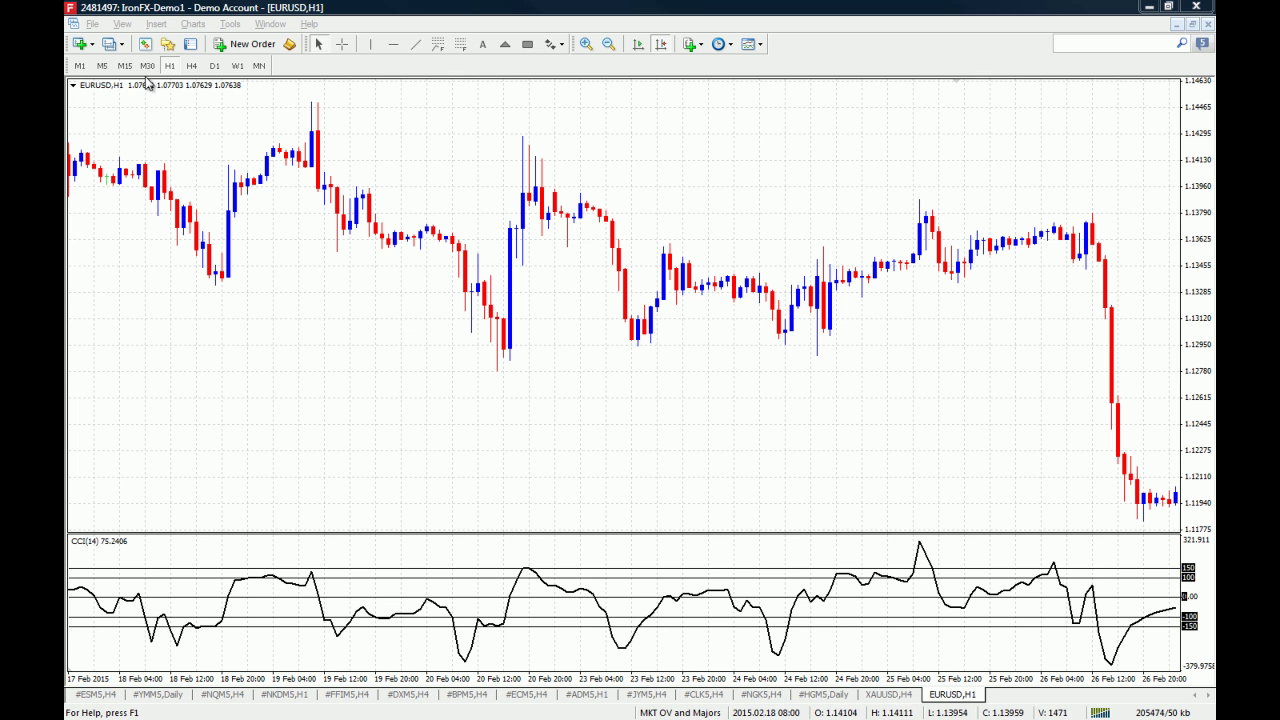
Measure the fall from the 19 Feb high, then box the deep 26 Feb CCI low in orange.
middle_click(168, 180)
left_click_drag(213, 104, 436, 366)
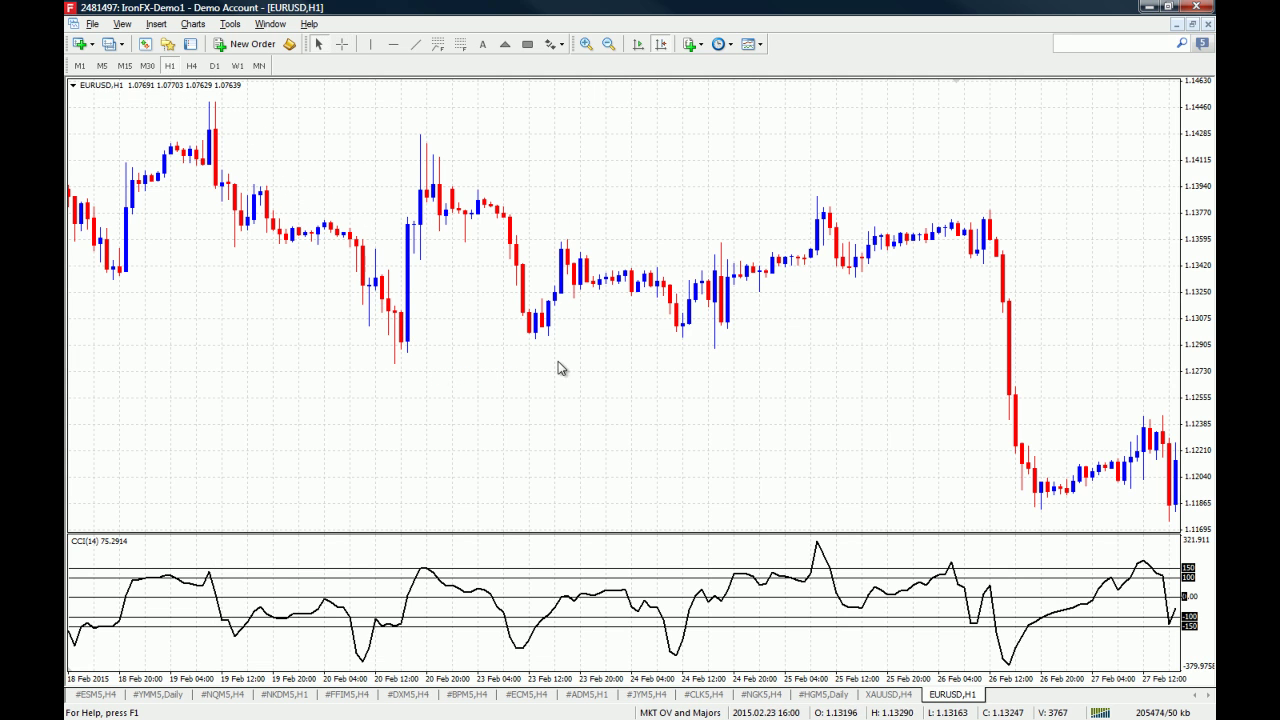
left_click(527, 44)
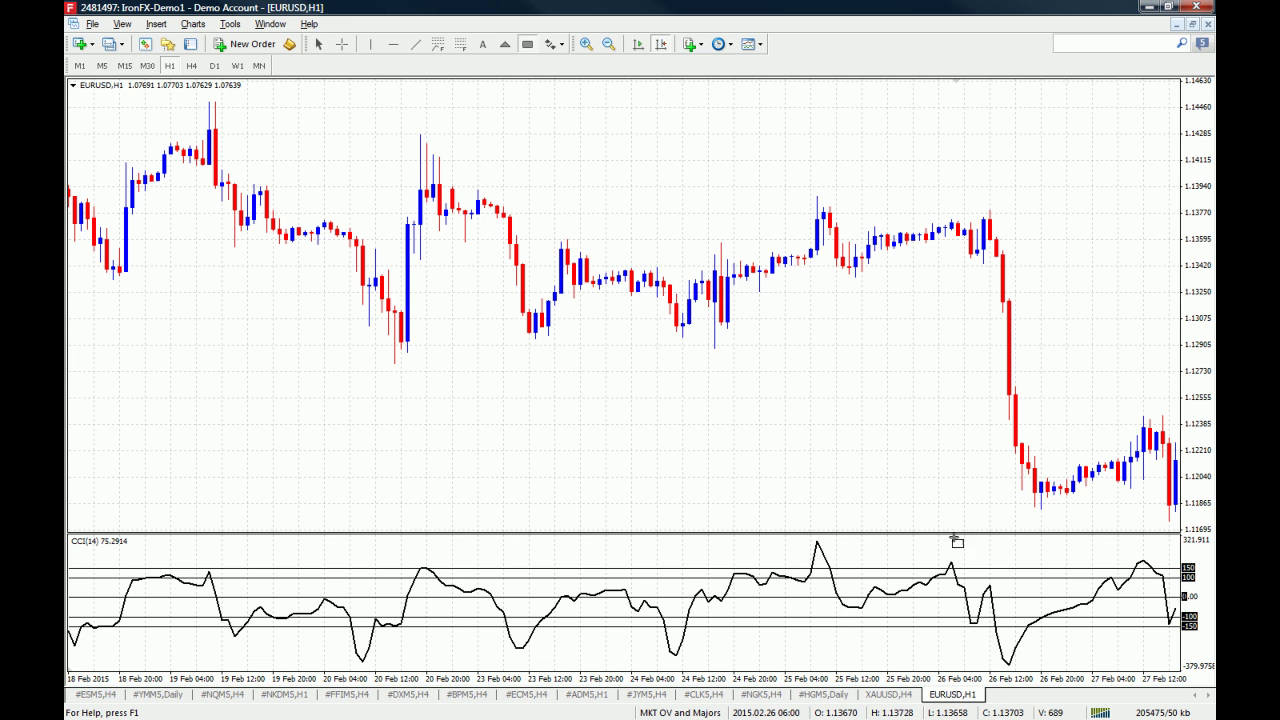
mouse_move(989, 617)
left_mouse_down()
mouse_move(1003, 655)
mouse_move(1030, 670)
mouse_move(1026, 650)
left_mouse_up()
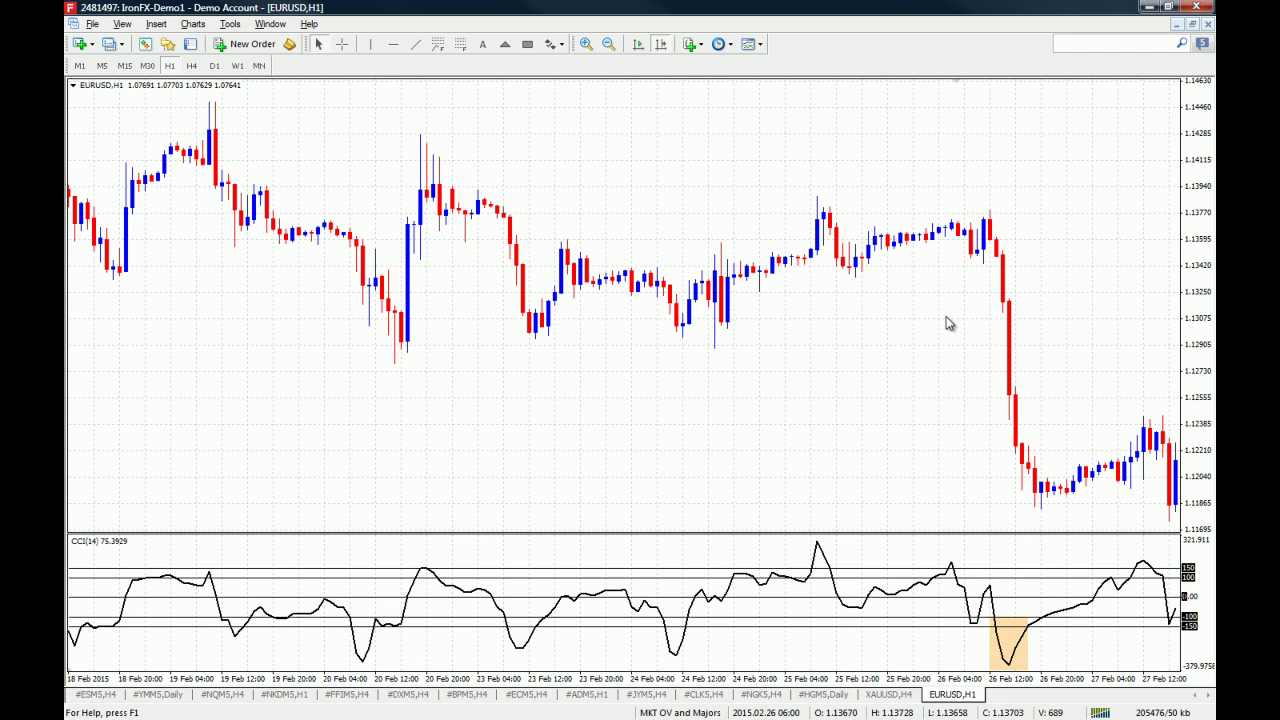
middle_click(993, 237)
left_click_drag(993, 218, 1021, 500)
scroll(1075, 208, "down", 3)
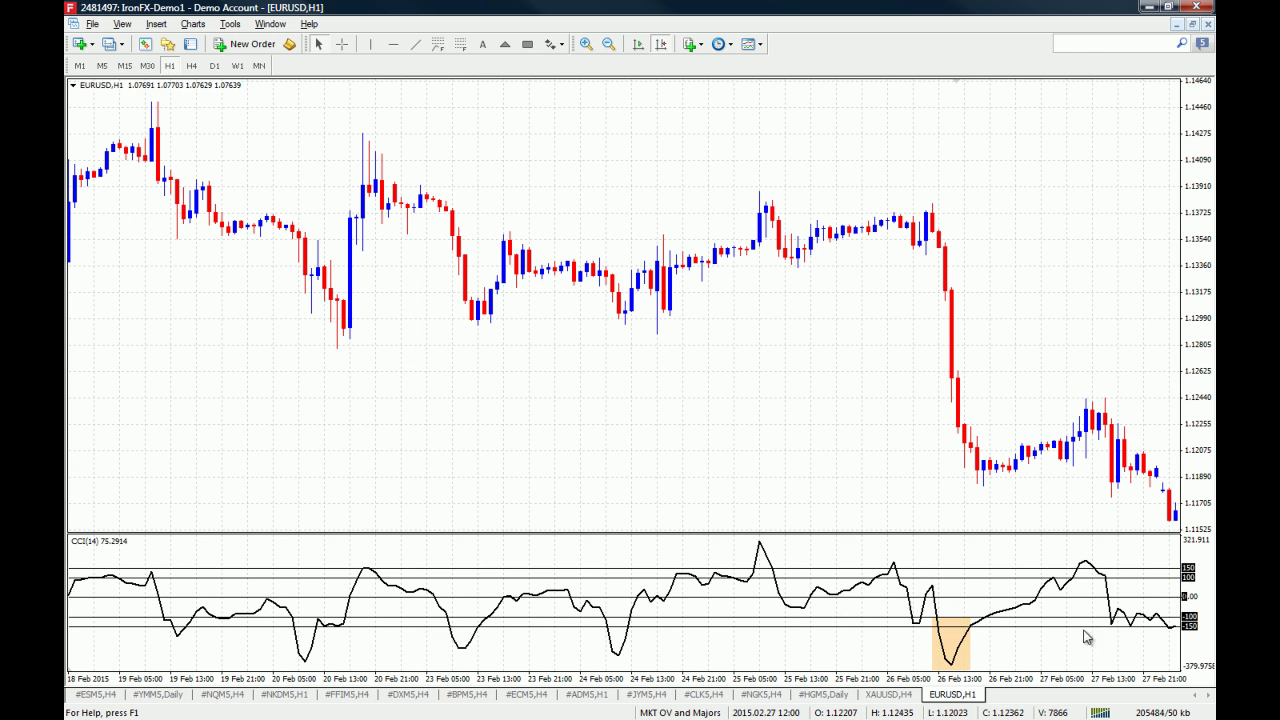
Draw an orange box over the post-drop price consolidation and stretch it up to the highs.
left_click(527, 44)
mouse_move(978, 414)
left_mouse_down()
mouse_move(1000, 478)
mouse_move(1146, 490)
mouse_move(1130, 482)
left_mouse_up()
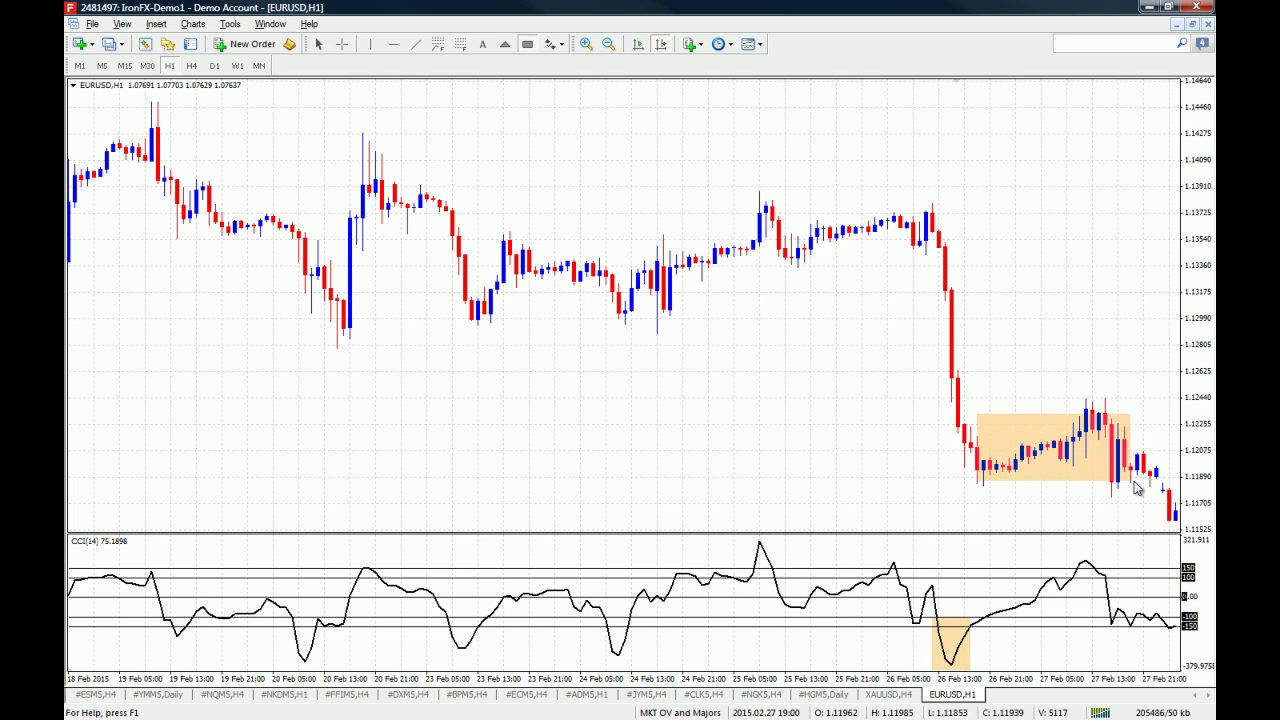
left_click_drag(1135, 424, 1134, 400)
Measure the consolidation's span in bars and price, and the sharp 26 Feb drop.
middle_click(1134, 400)
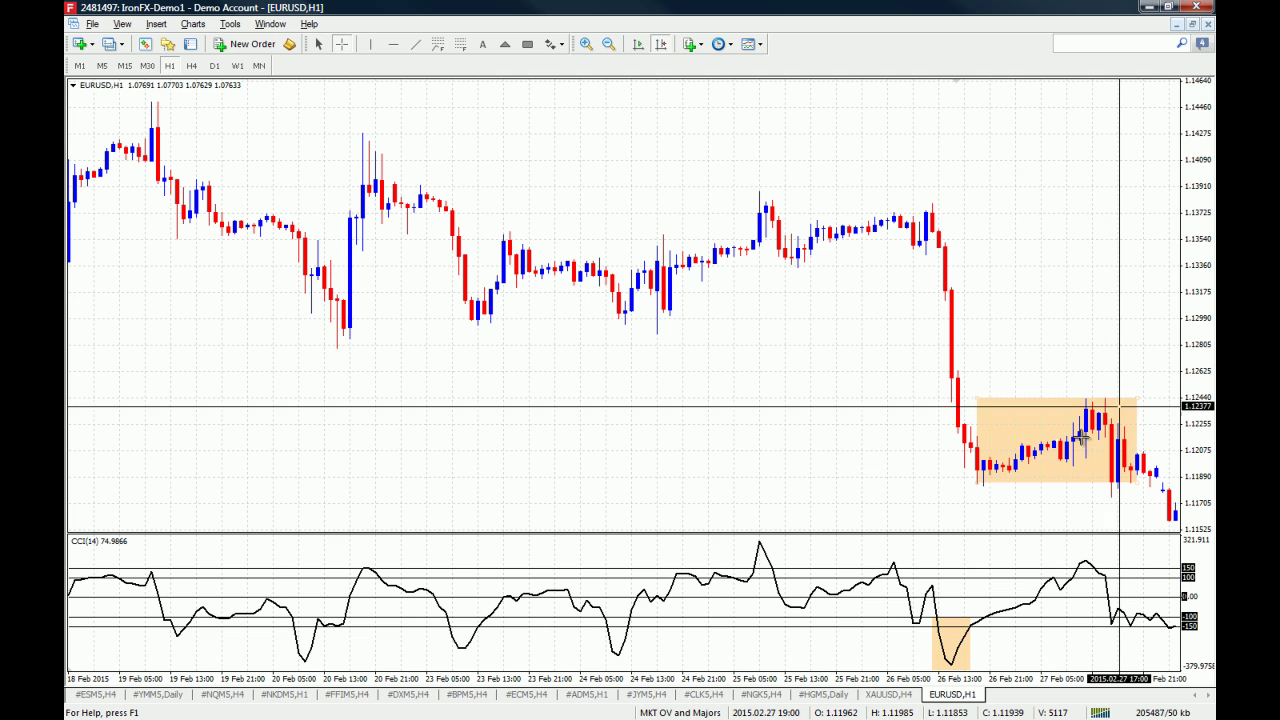
left_click_drag(984, 481, 1116, 400)
middle_click(986, 257)
left_click_drag(953, 241, 980, 478)
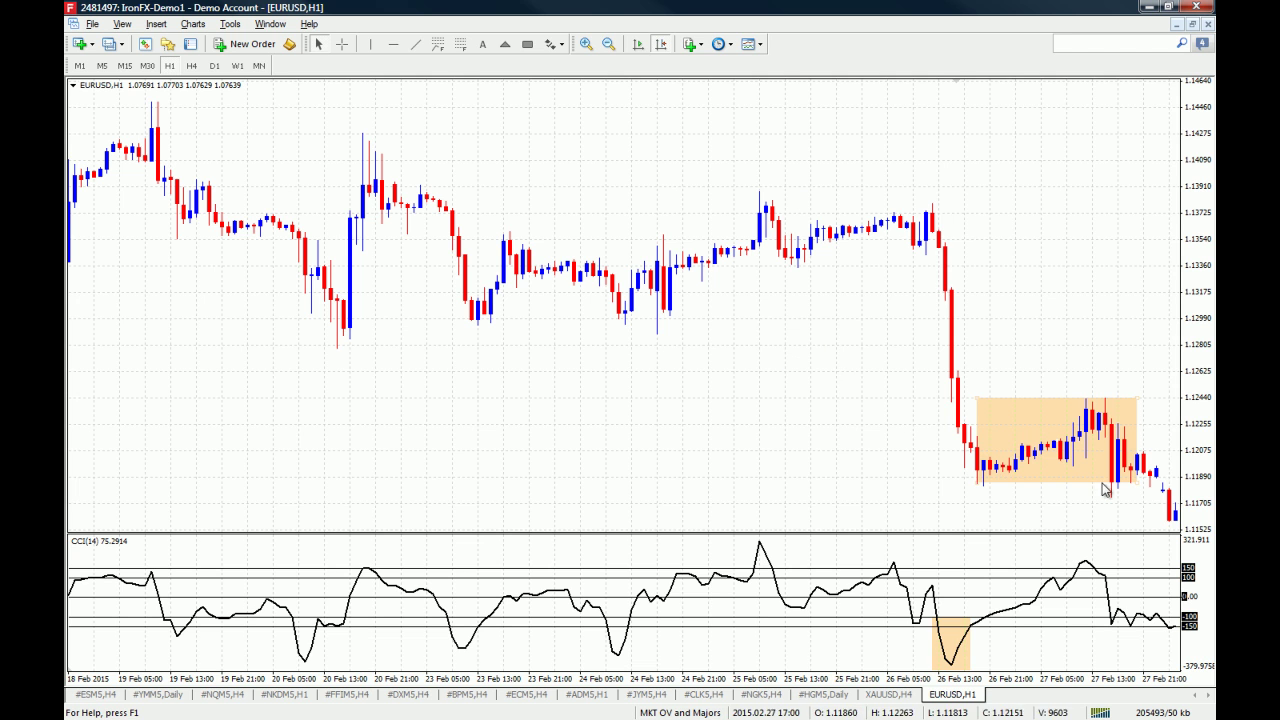
scroll(834, 398, "down", 1)
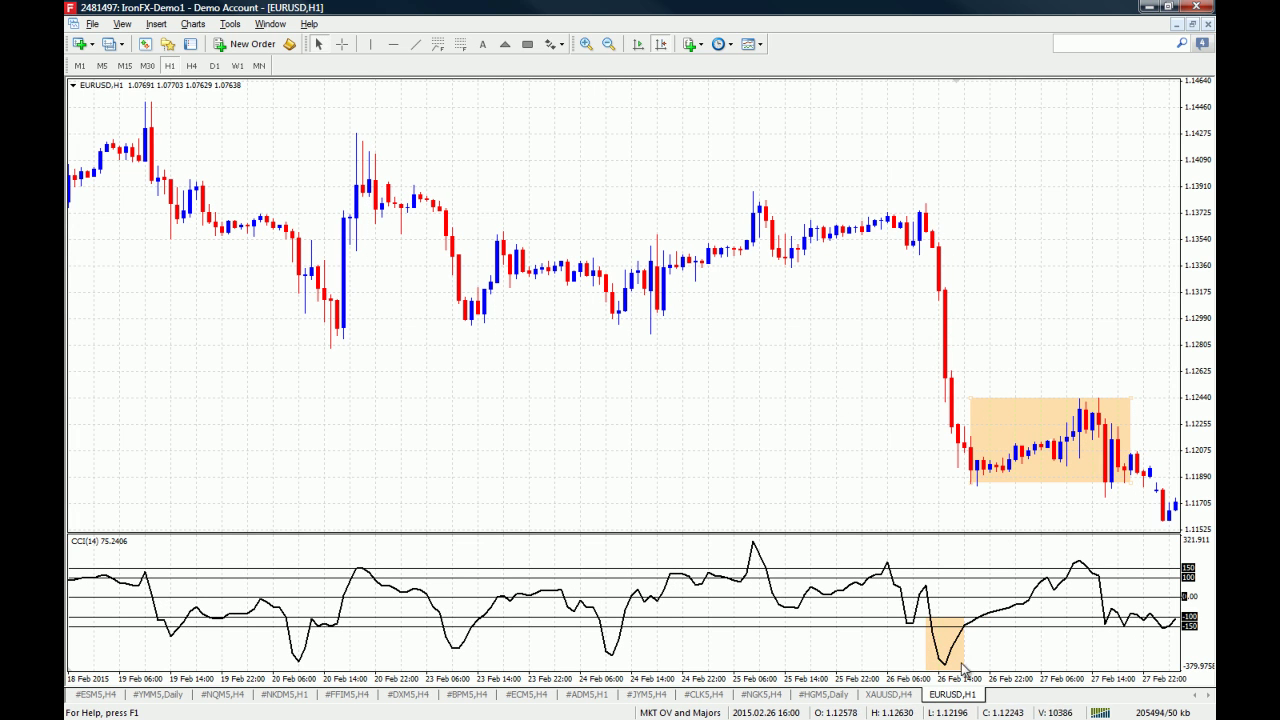
mouse_move(958, 640)
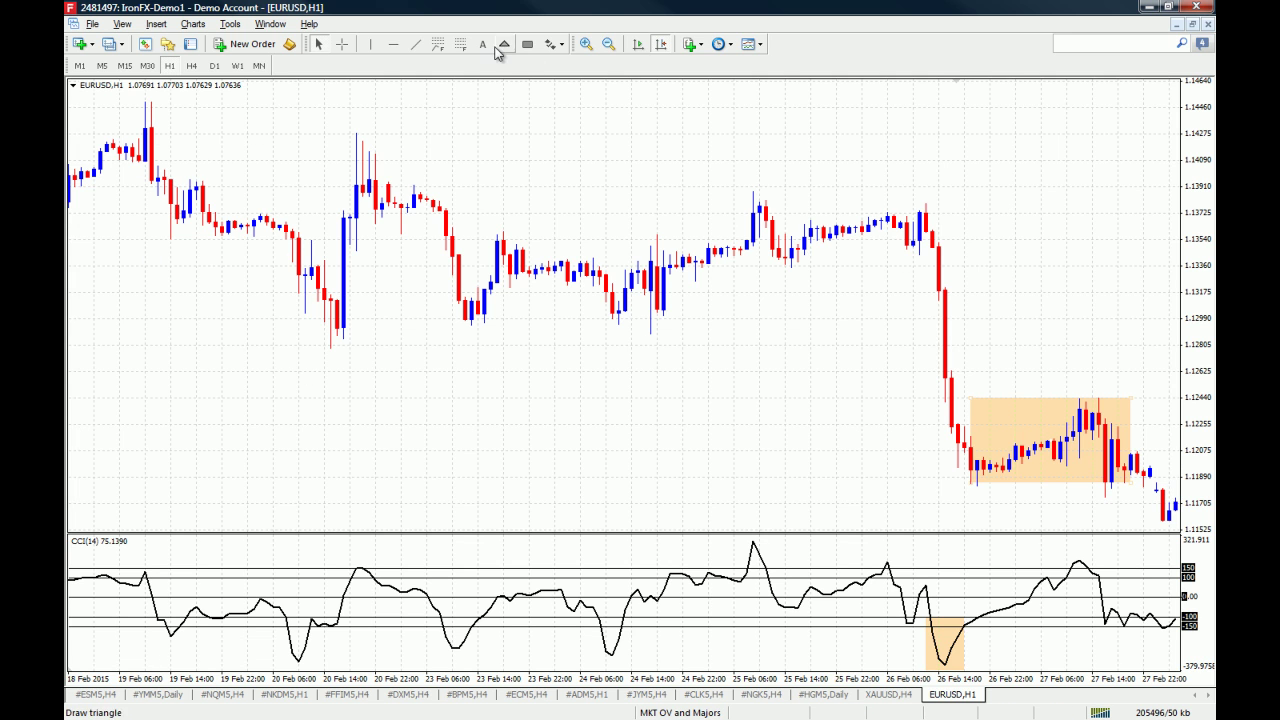
Place horizontal levels at 1.14356 and near 1.128 at the 20 Feb low.
left_click(392, 50)
left_click(132, 121)
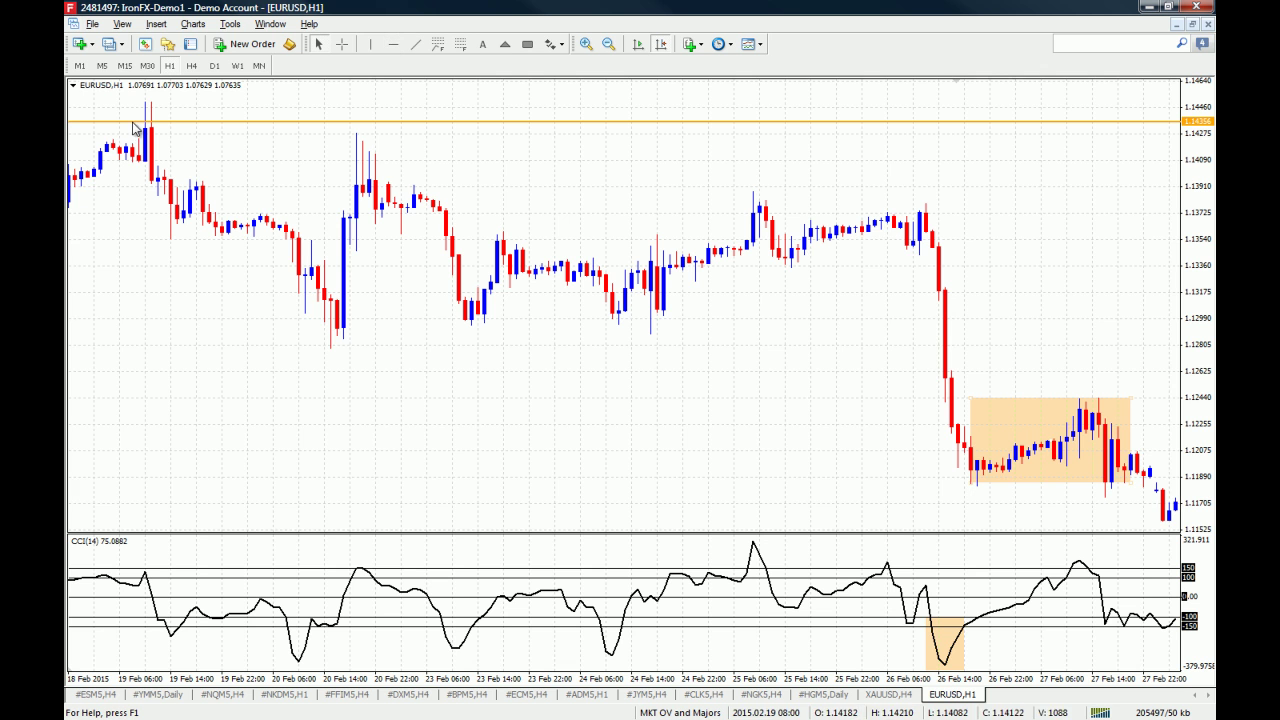
left_click(394, 45)
left_click(366, 340)
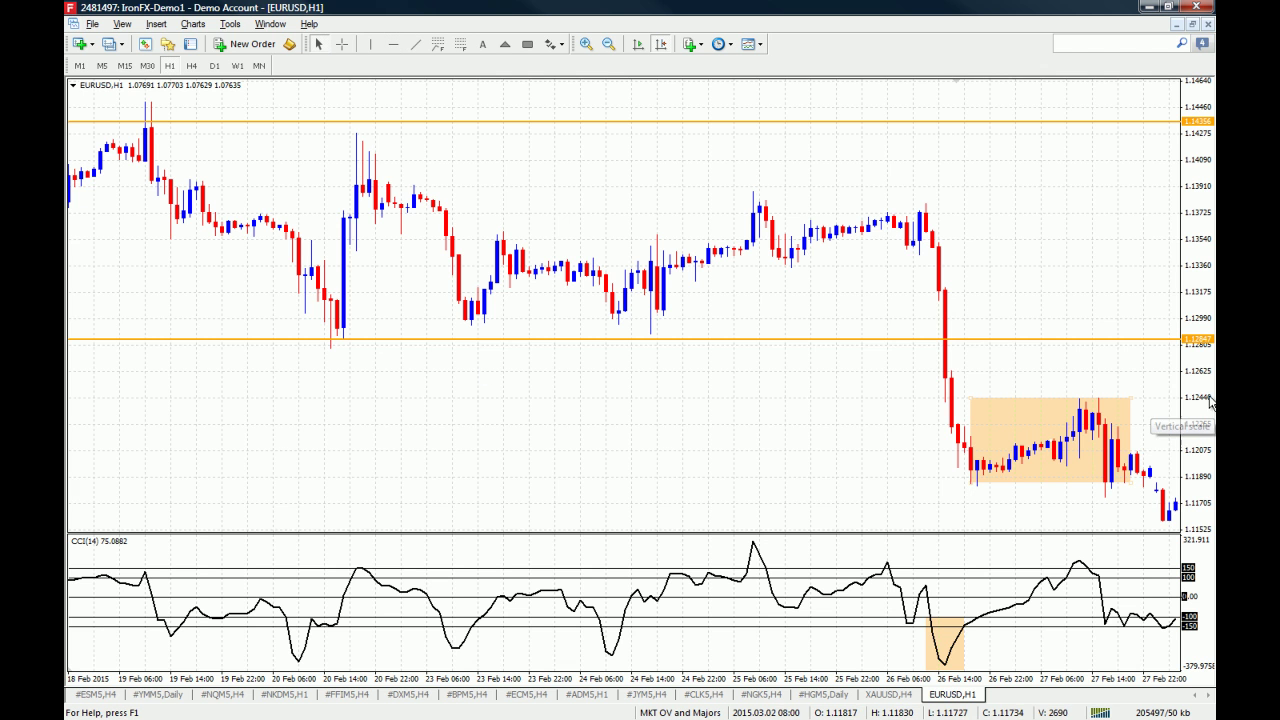
Scroll to newer bars and measure the decline across them.
scroll(1060, 206, "down", 6)
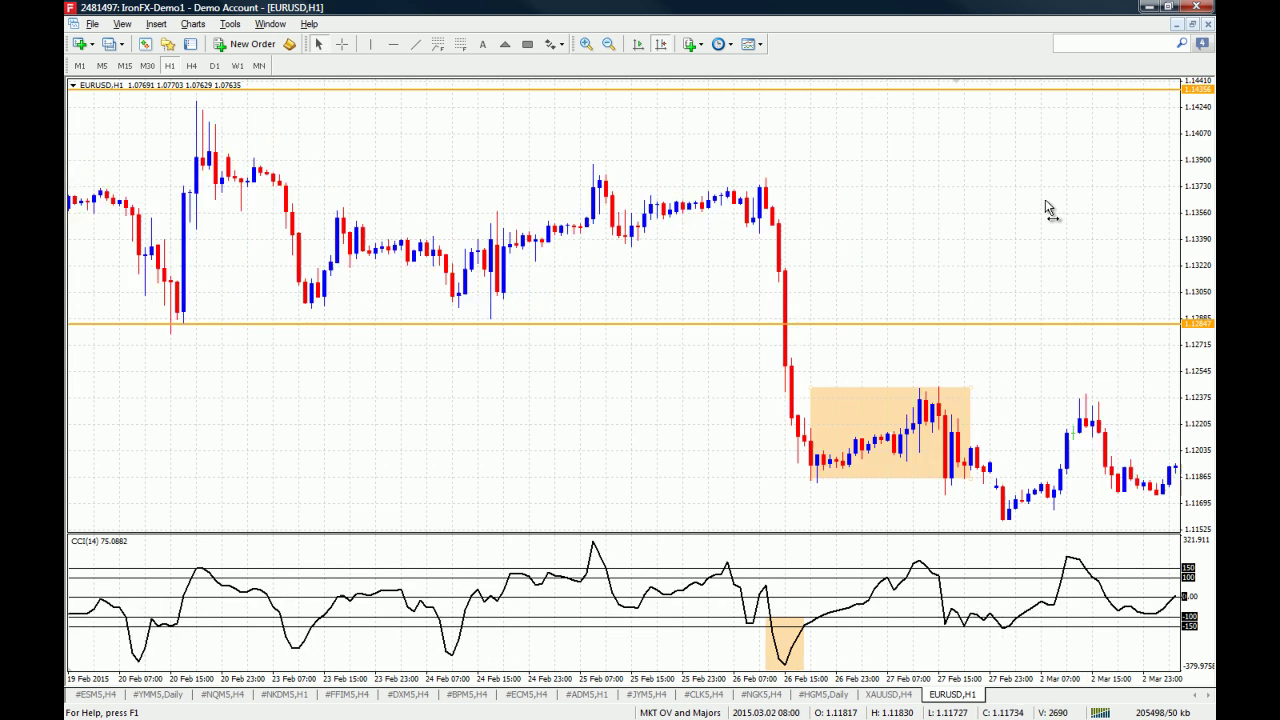
scroll(997, 212, "down", 4)
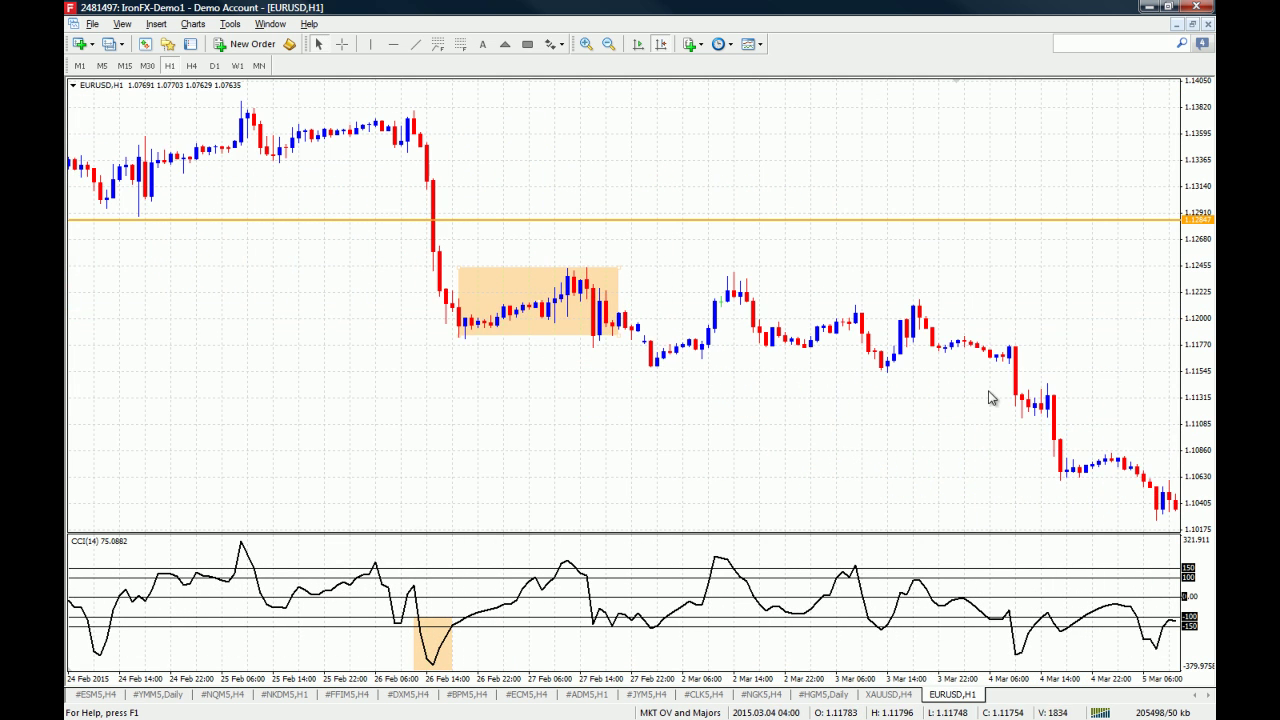
scroll(1060, 334, "down", 1)
middle_click(606, 440)
left_click_drag(569, 337, 1122, 520)
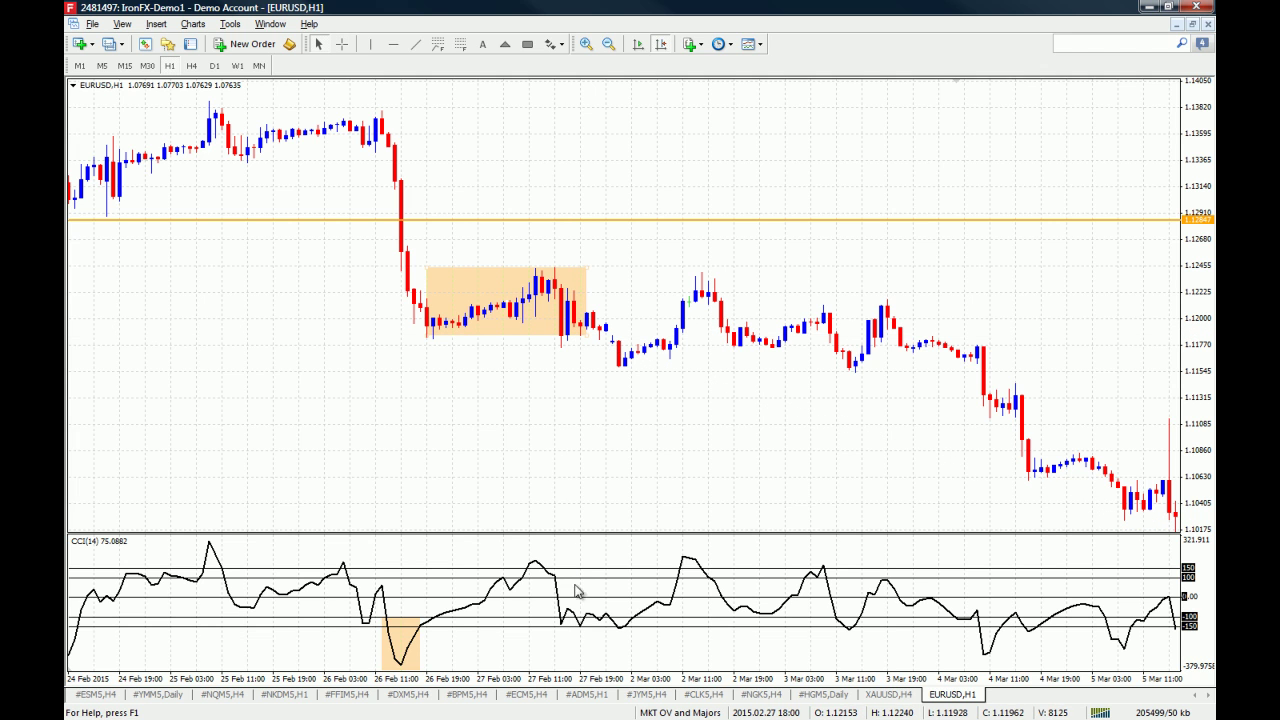
Draw orange boxes over the CCI dips on 4, 5 and 6 Mar.
left_click(527, 44)
left_click_drag(970, 621, 1008, 662)
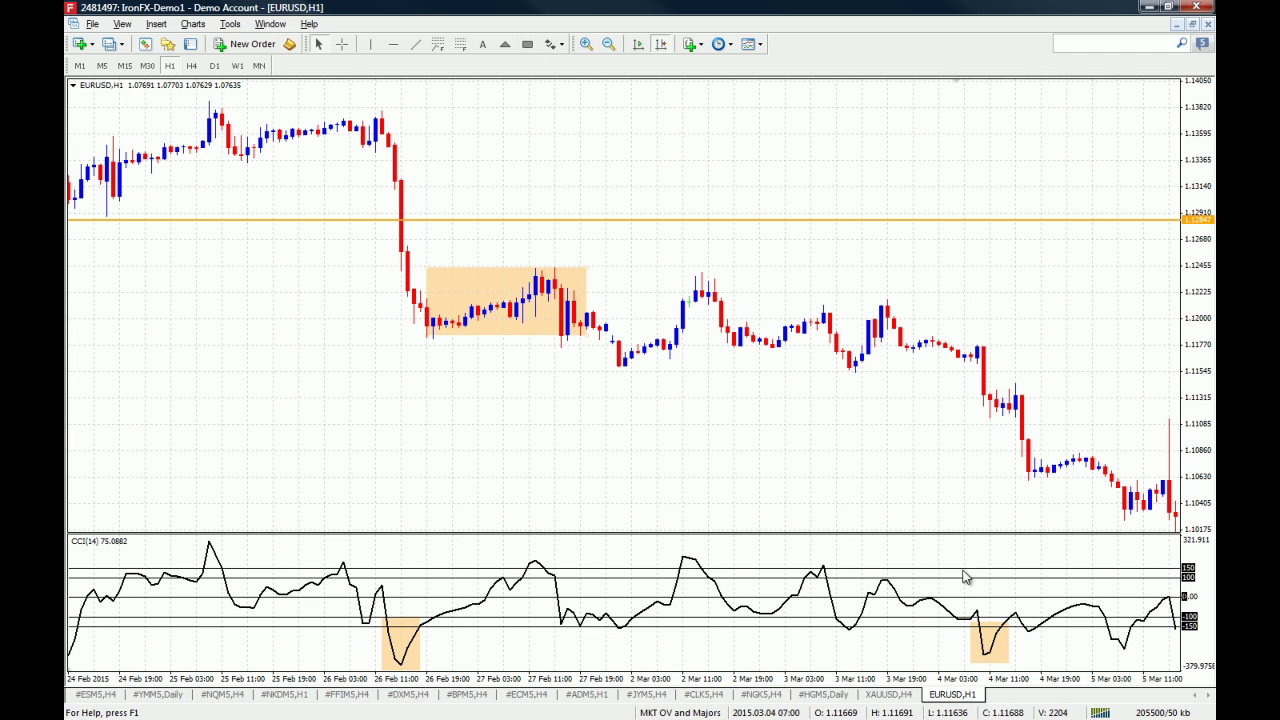
left_click(527, 44)
left_click_drag(1098, 628, 1150, 662)
left_click_drag(1077, 265, 995, 278)
left_click(527, 44)
mouse_move(895, 624)
left_mouse_down()
mouse_move(922, 670)
mouse_move(950, 670)
mouse_move(938, 666)
left_mouse_up()
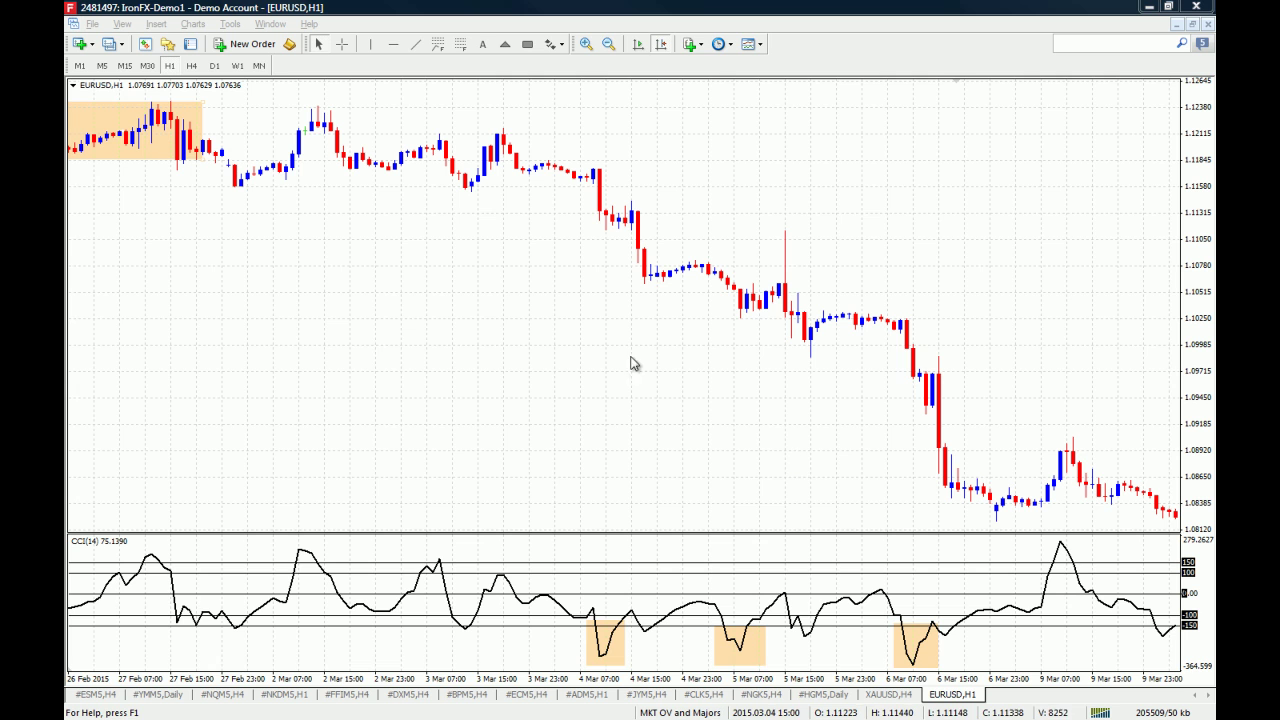
Draw a falling trendline from the 27 Feb high down to the 6 Mar lows near 1.084.
left_click(415, 47)
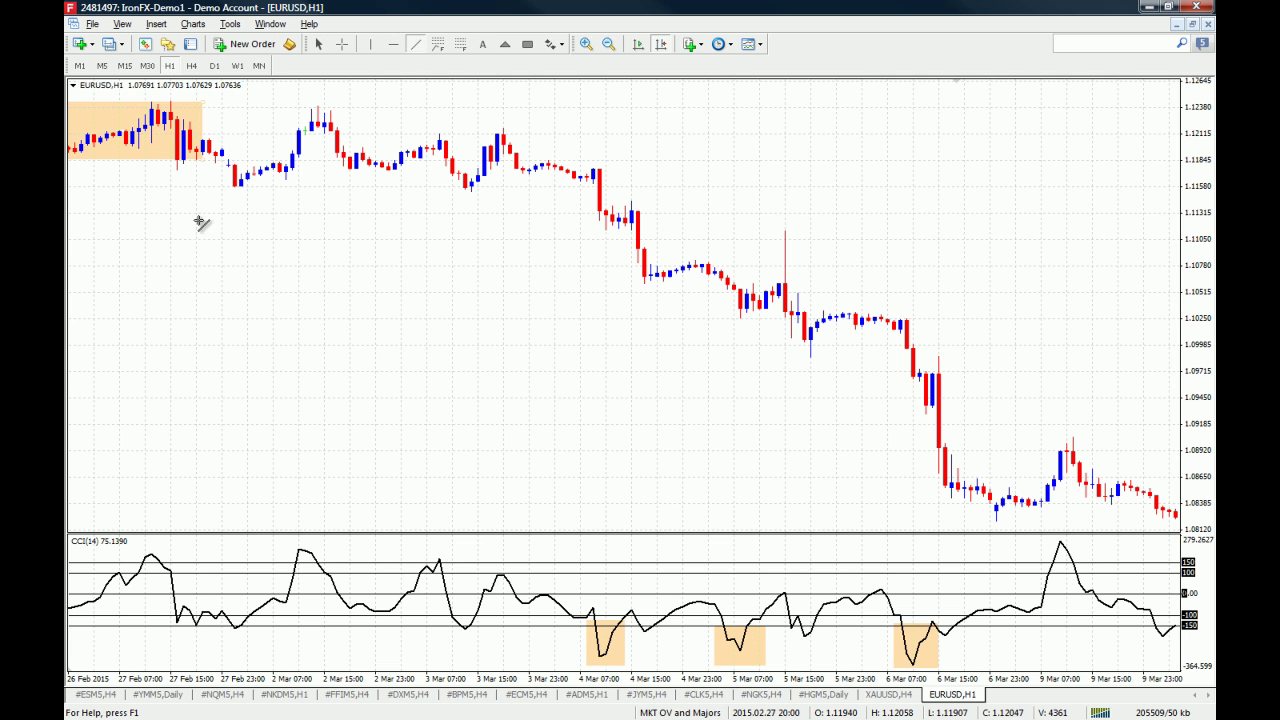
left_click_drag(177, 166, 938, 508)
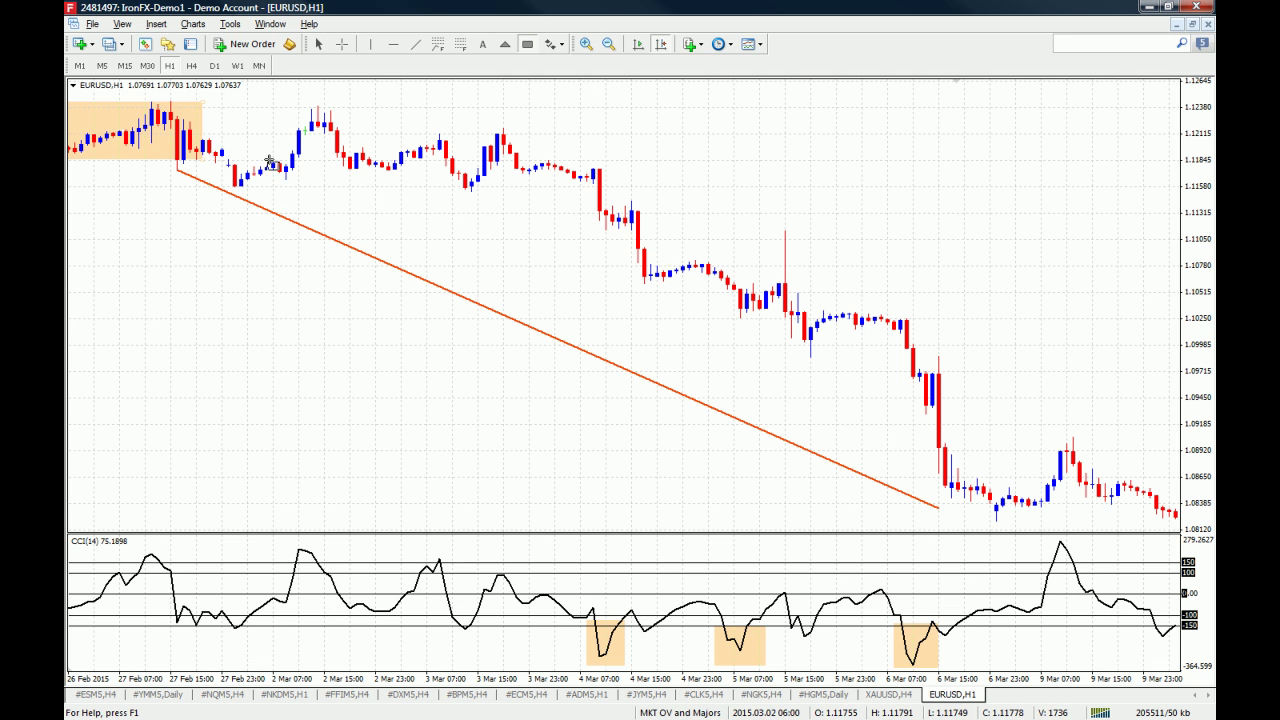
scroll(948, 203, "down", 8)
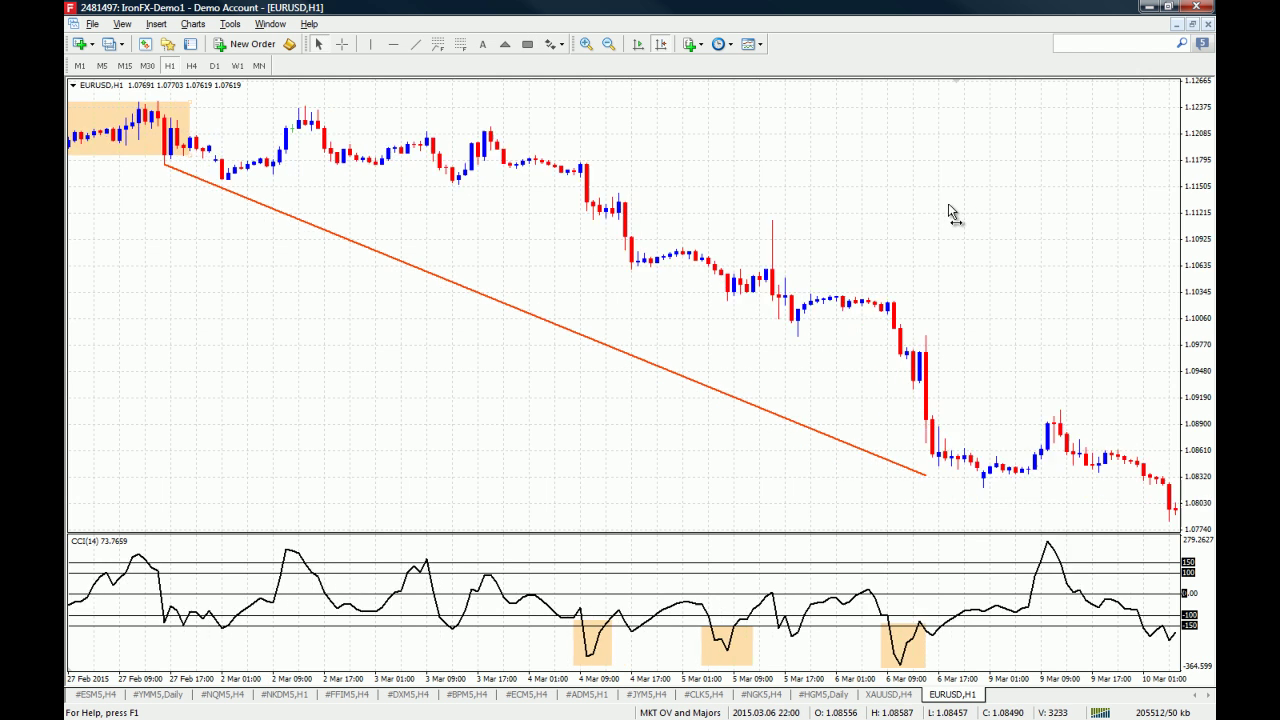
scroll(820, 209, "down", 4)
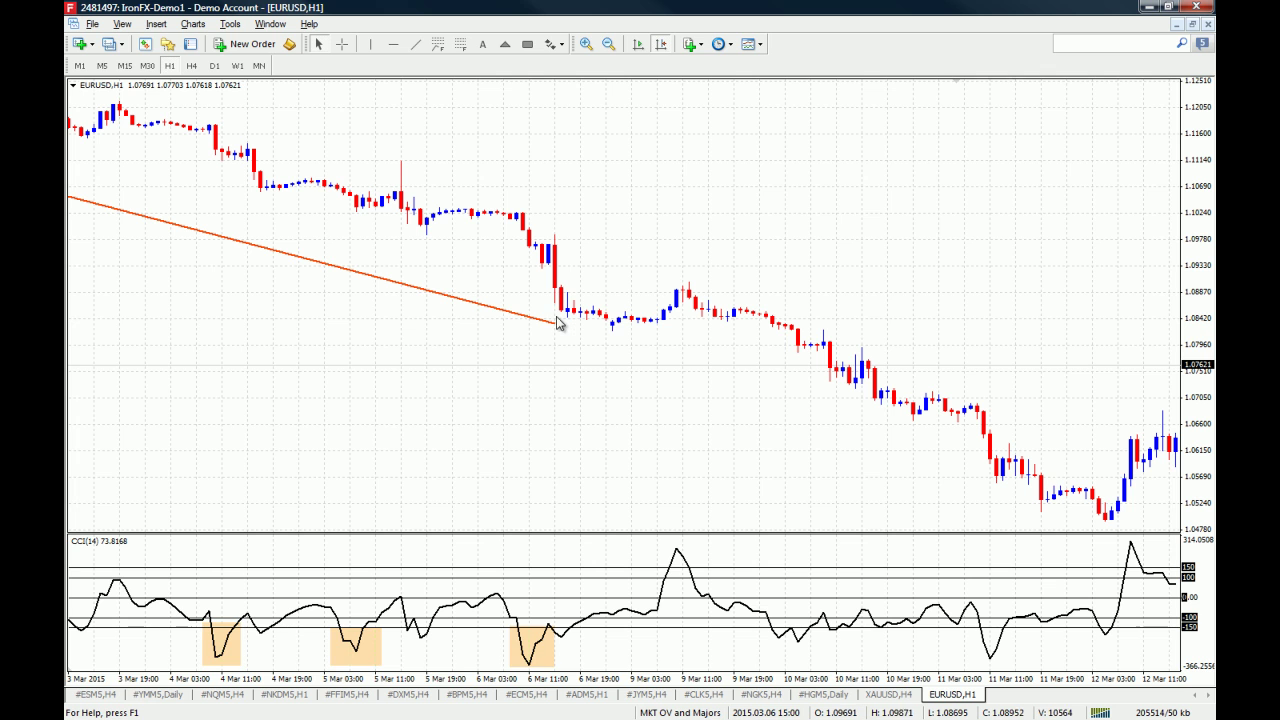
Extend the trendline to the 11 Mar lows and box the 11 Mar CCI dip and 9 Mar CCI peak.
left_click_drag(556, 326, 1021, 513)
left_click(527, 44)
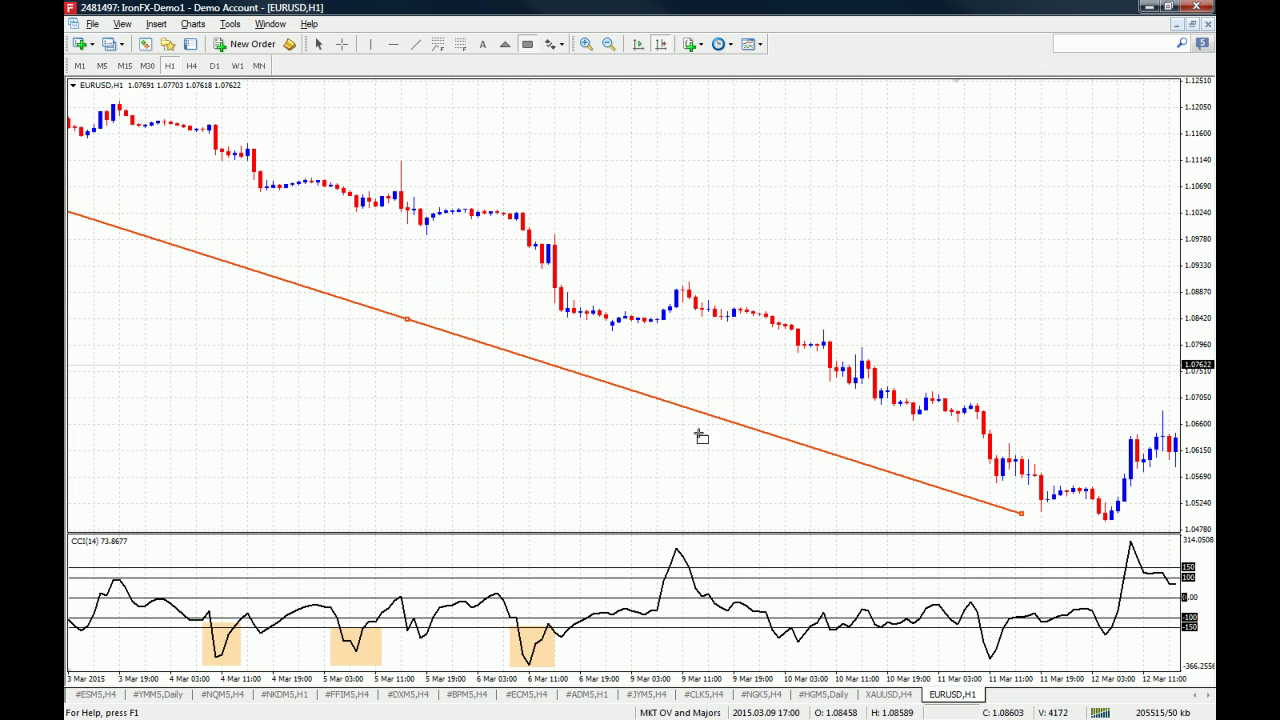
left_click_drag(964, 626, 1016, 668)
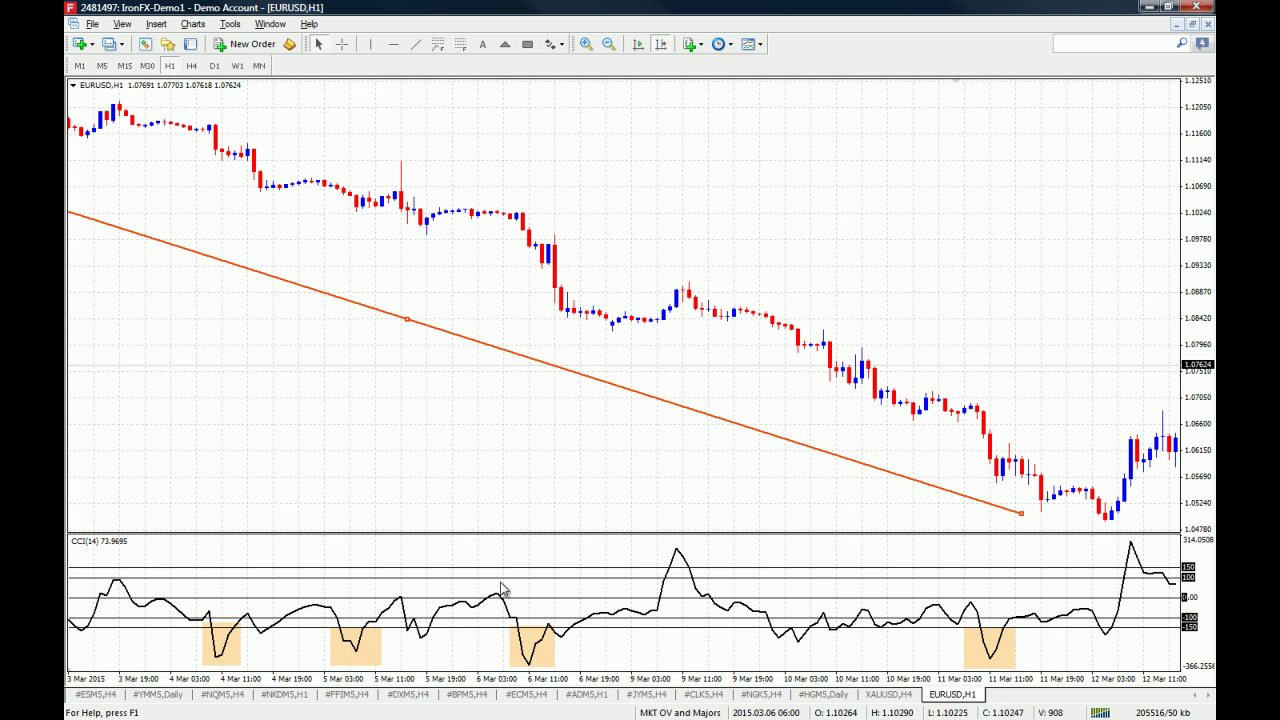
left_click(527, 44)
left_click_drag(651, 537, 695, 578)
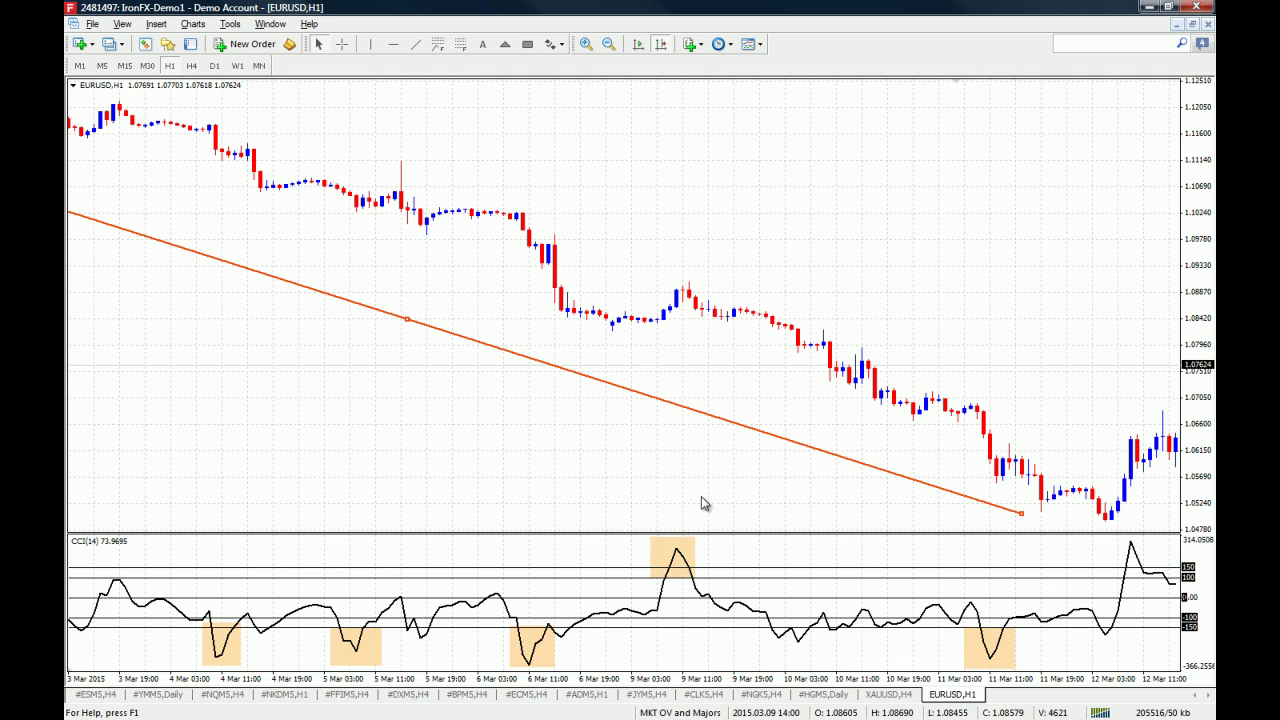
Box the 9 Mar price consolidation and measure its rise to the candle peak.
middle_click(677, 300)
mouse_move(677, 300)
left_mouse_down()
mouse_move(777, 386)
mouse_move(677, 300)
left_mouse_up()
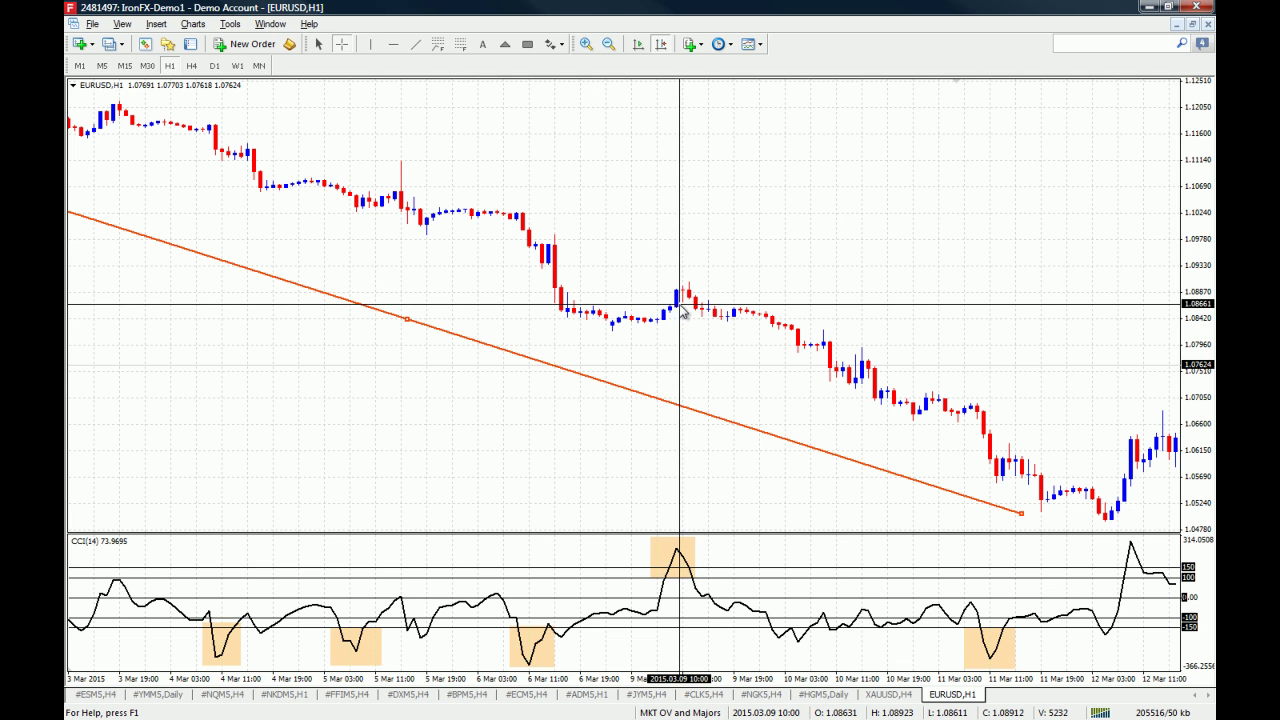
left_click(527, 44)
mouse_move(606, 281)
left_mouse_down()
mouse_move(670, 328)
mouse_move(703, 331)
left_mouse_up()
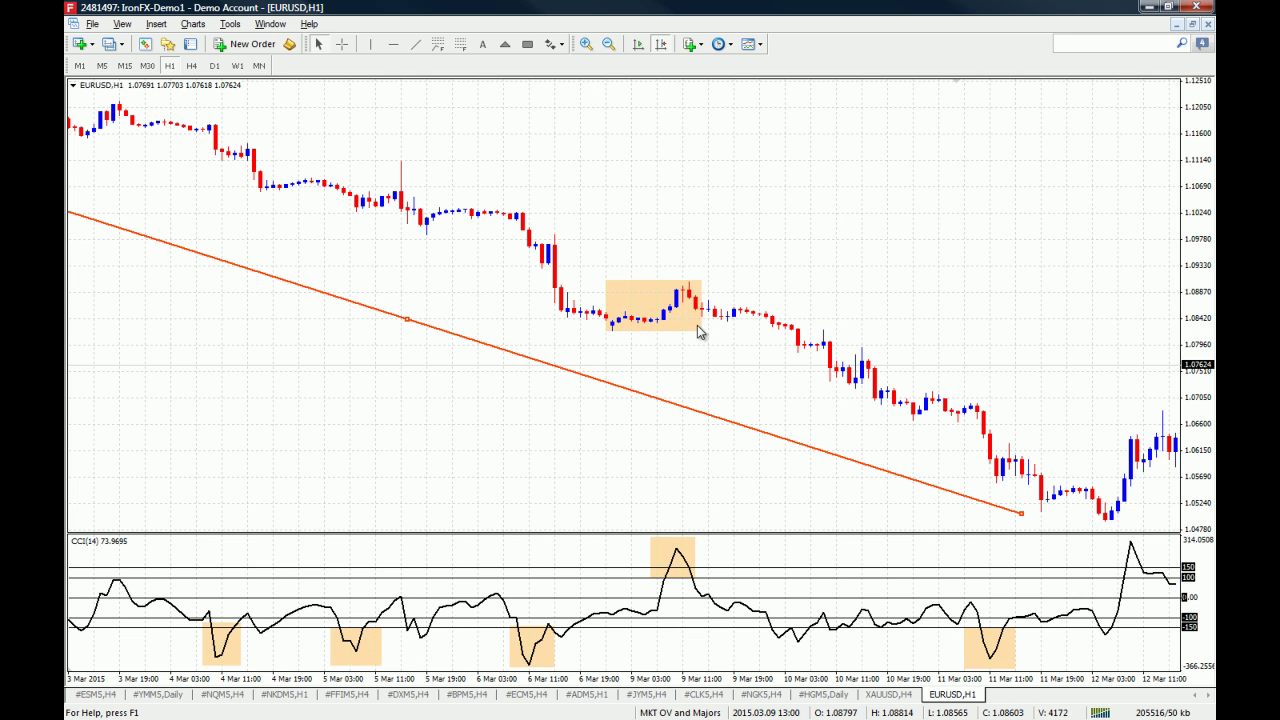
middle_click(688, 325)
left_click_drag(607, 331, 684, 284)
left_click_drag(460, 458, 343, 451)
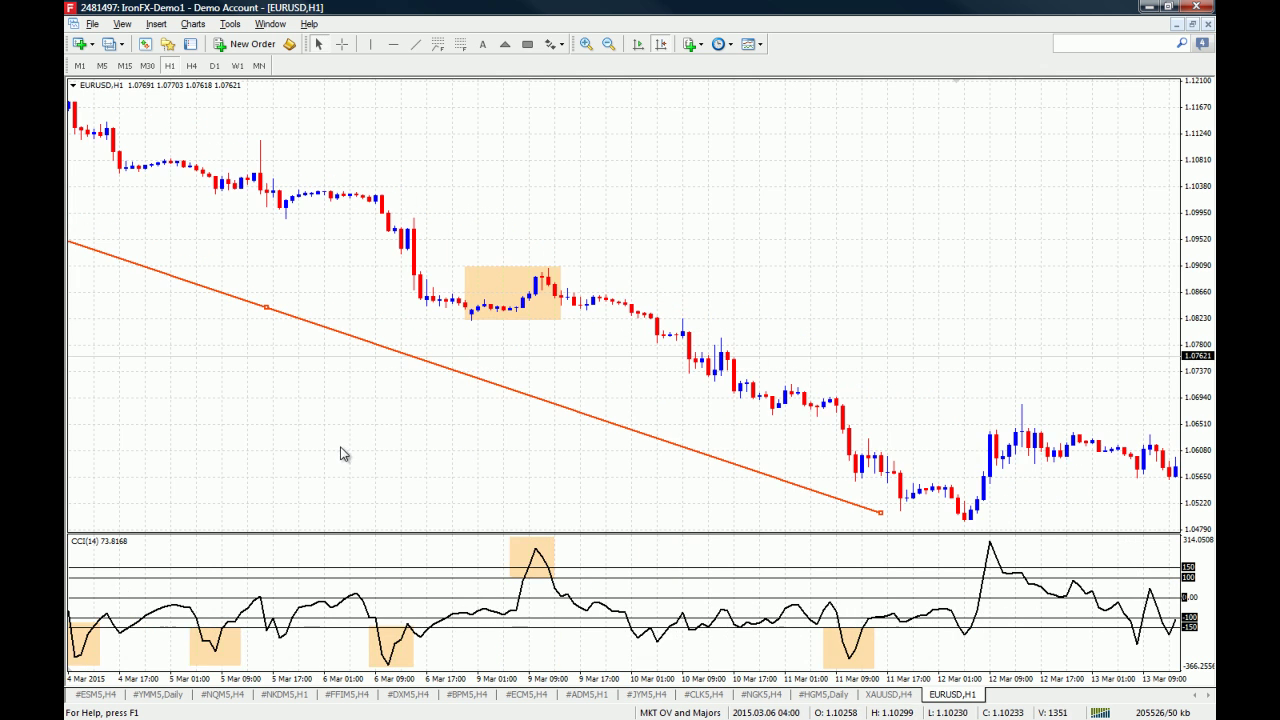